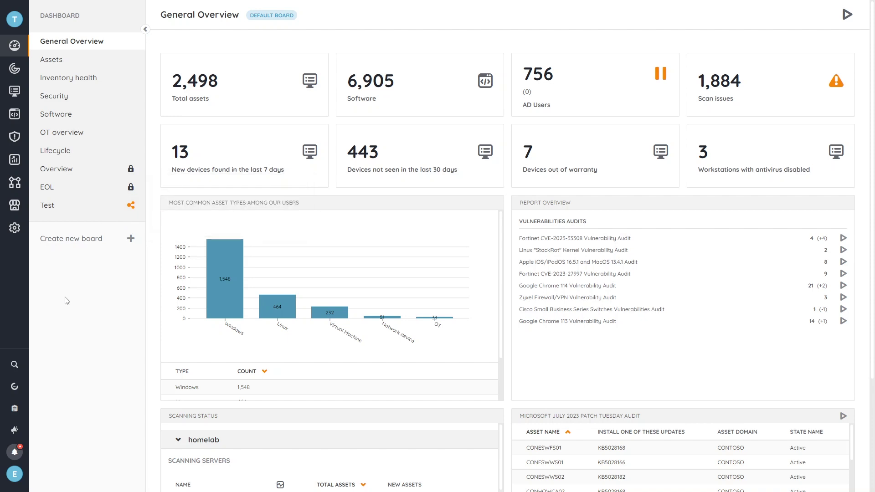
Step: Search the software inventory for 'office' to narrow the list to 56 entries
{"action": "left_click", "coordinate": [14, 116]}
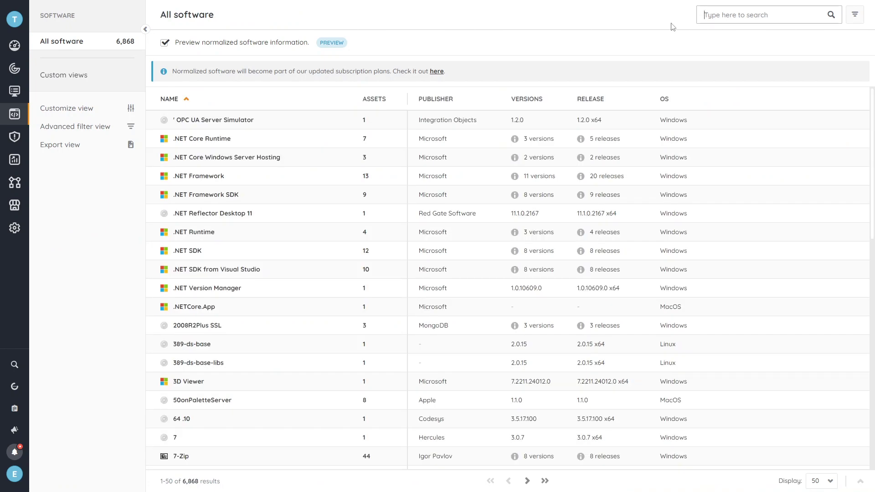
{"action": "type", "text": "office"}
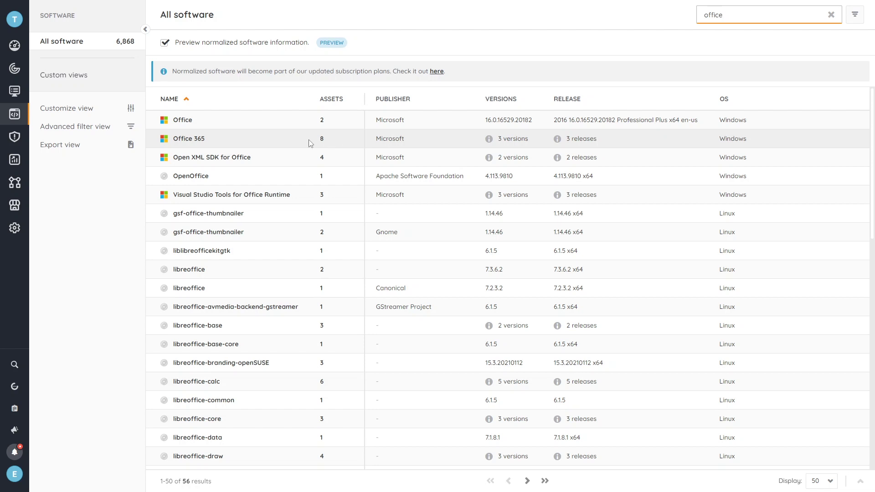
Step: Add an advanced filter condition: Name equal to 'Office'
{"action": "left_click", "coordinate": [87, 130]}
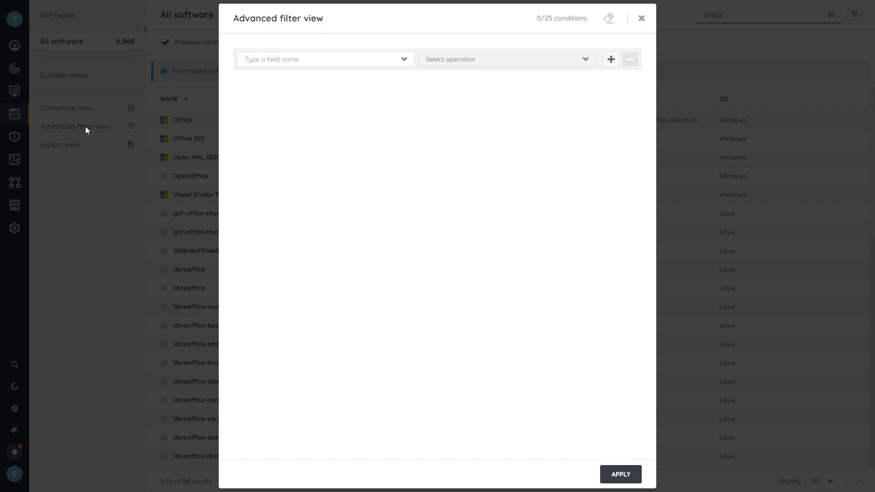
{"action": "left_click", "coordinate": [351, 59]}
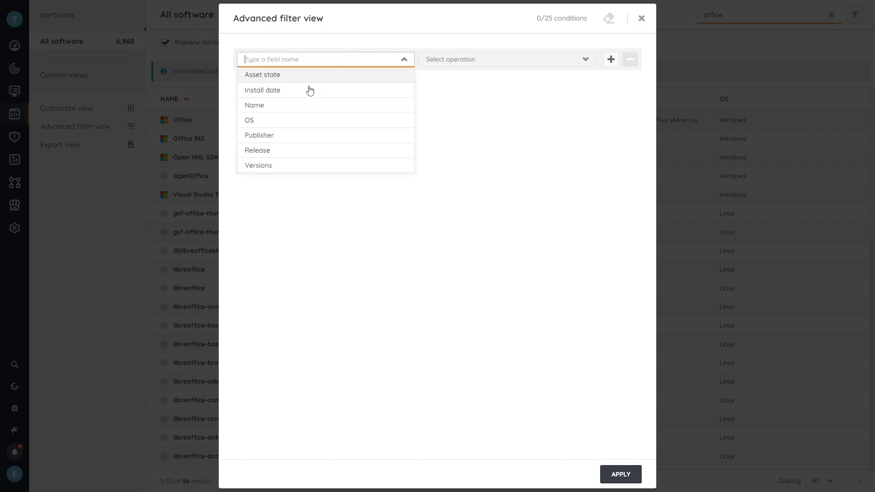
{"action": "left_click", "coordinate": [289, 105]}
{"action": "left_click", "coordinate": [444, 60]}
{"action": "left_click", "coordinate": [437, 106]}
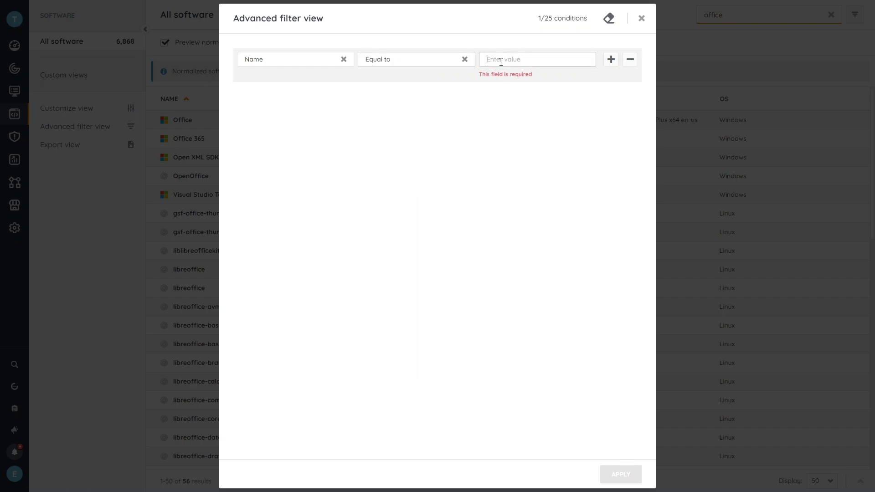
{"action": "left_click", "coordinate": [501, 62]}
{"action": "type", "text": "Office"}
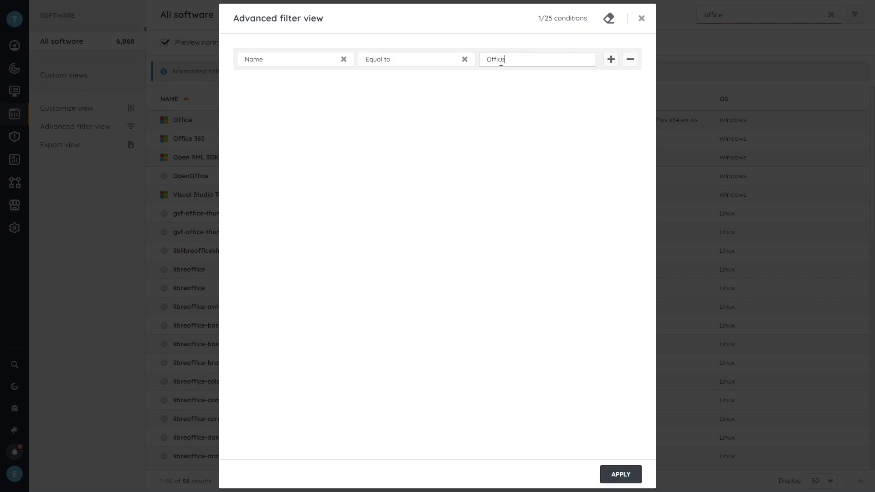
Step: Add an OR condition Name equal to 'Office 365' and apply the filters
{"action": "left_click", "coordinate": [611, 59]}
{"action": "left_click", "coordinate": [245, 72]}
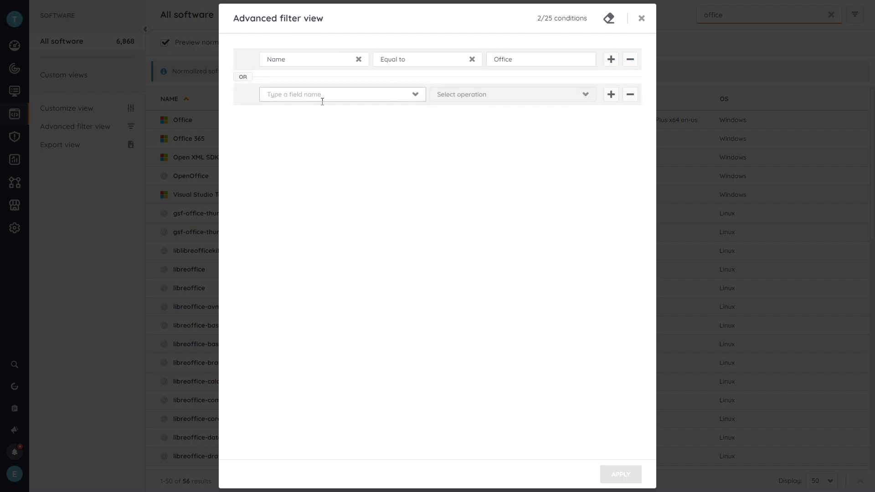
{"action": "left_click", "coordinate": [320, 96]}
{"action": "left_click", "coordinate": [298, 142]}
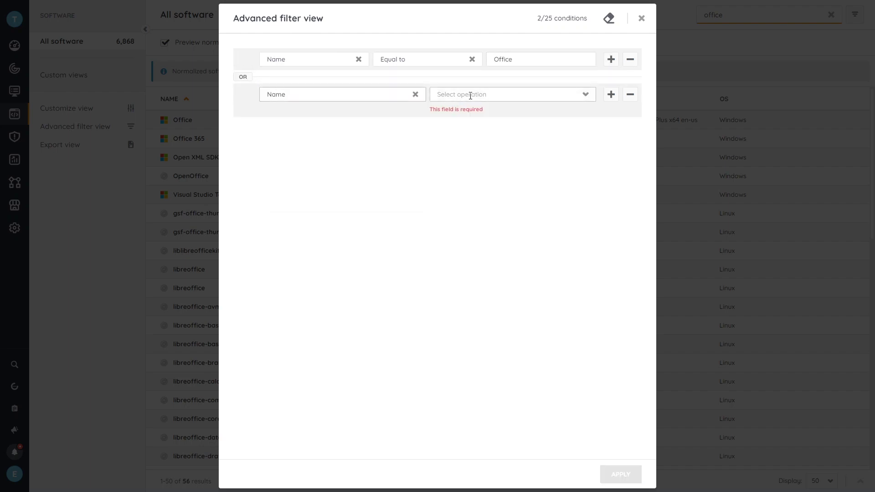
{"action": "left_click", "coordinate": [470, 94]}
{"action": "left_click", "coordinate": [461, 141]}
{"action": "left_click", "coordinate": [510, 94]}
{"action": "type", "text": "Office 365"}
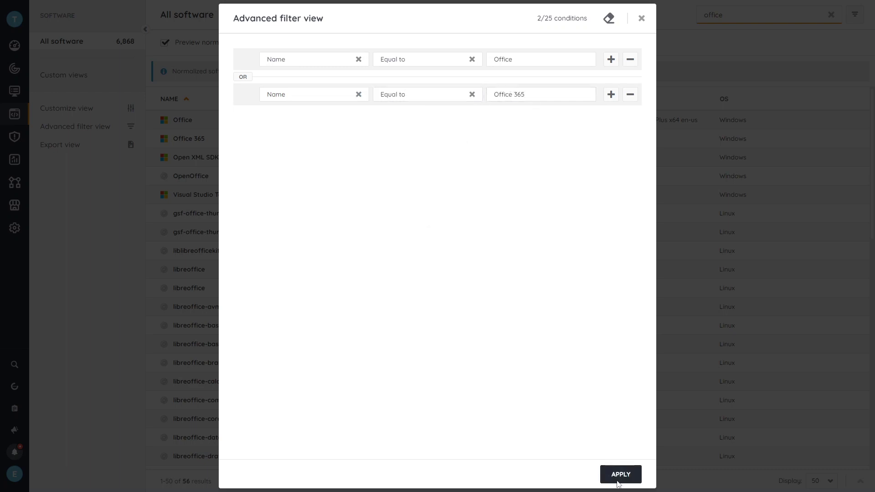
{"action": "left_click", "coordinate": [618, 481]}
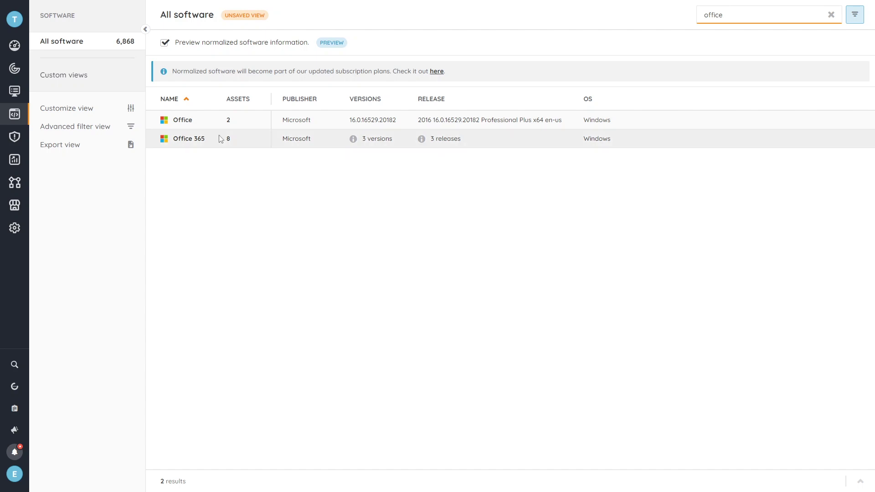
Step: Save the filtered list as a custom view named 'Microsoft Office Versions'
{"action": "left_click", "coordinate": [244, 16]}
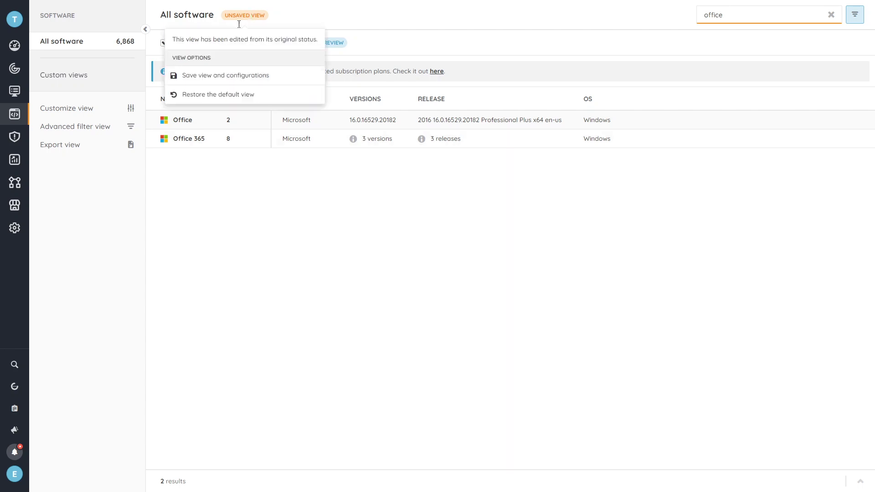
{"action": "left_click", "coordinate": [227, 76]}
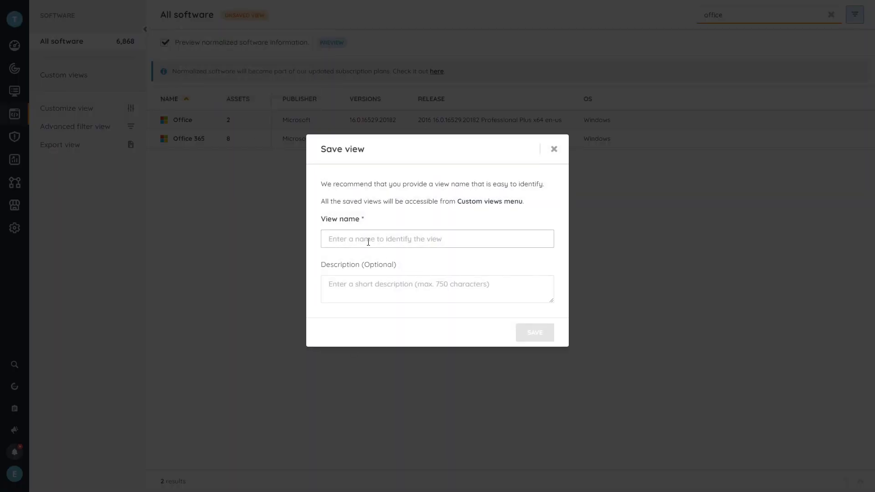
{"action": "type", "text": "M"}
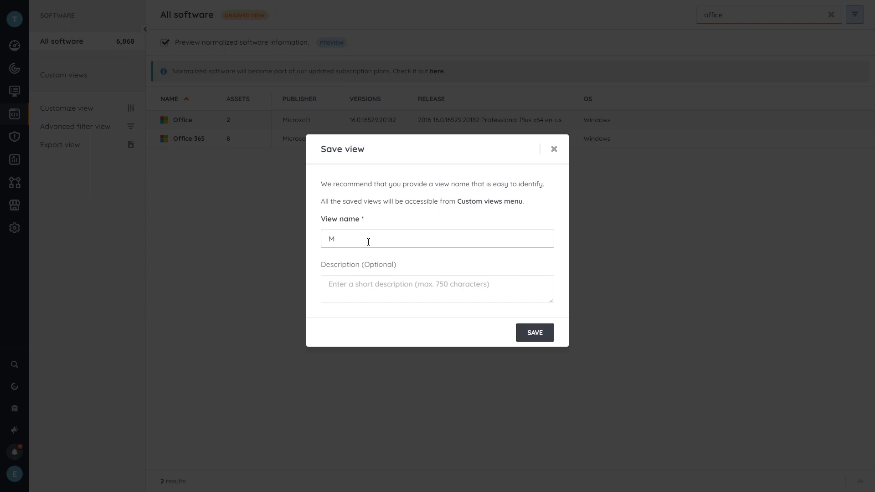
{"action": "type", "text": "icrosoft Office Versions"}
{"action": "left_click", "coordinate": [532, 332]}
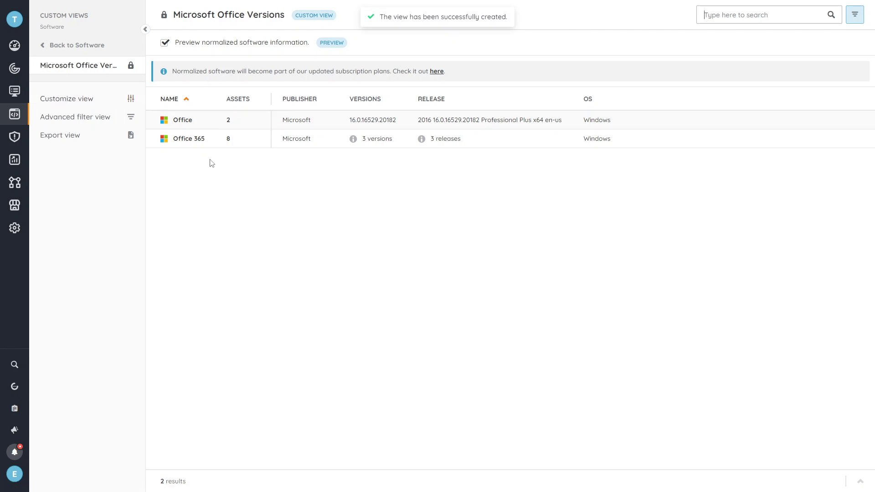
{"action": "left_click", "coordinate": [66, 51]}
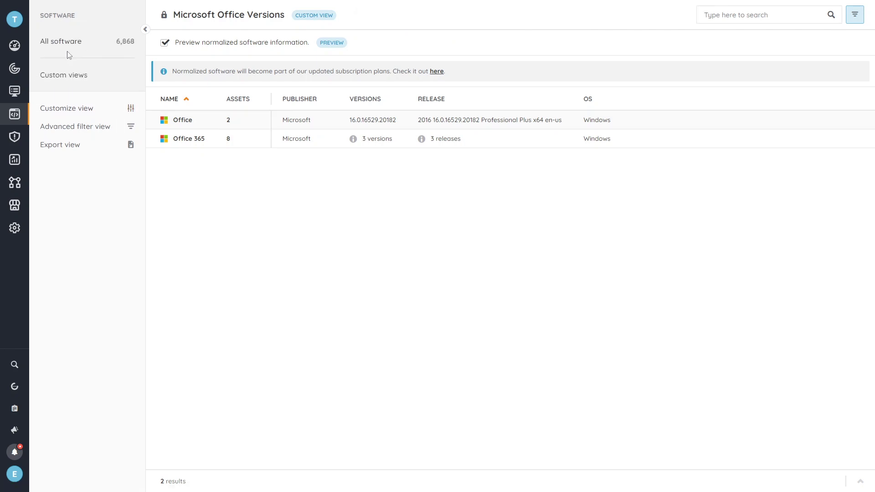
{"action": "left_click", "coordinate": [55, 40]}
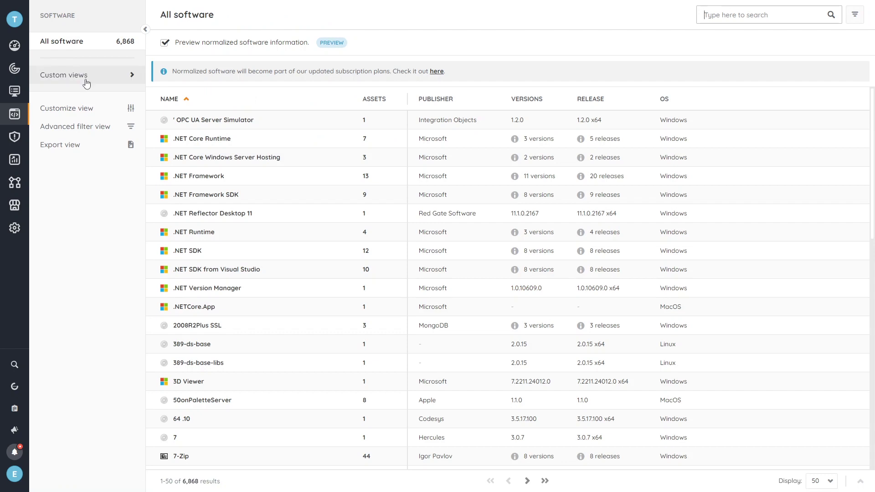
{"action": "left_click", "coordinate": [99, 78]}
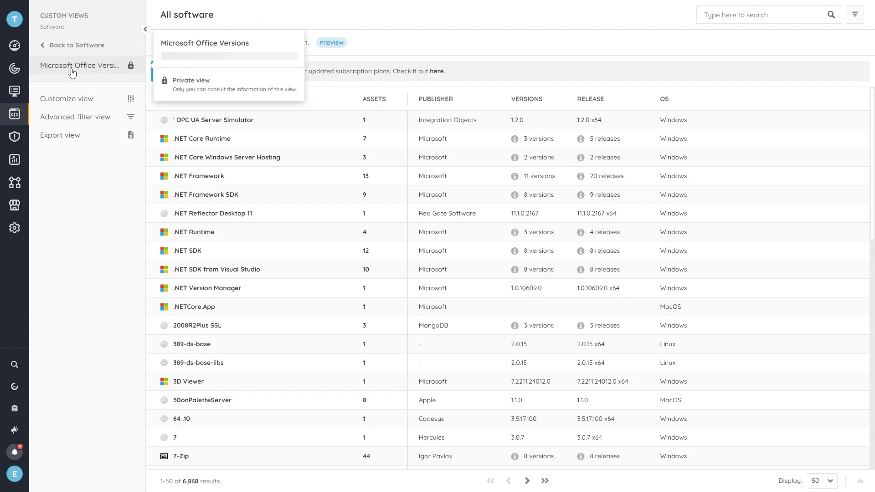
{"action": "left_click", "coordinate": [72, 72]}
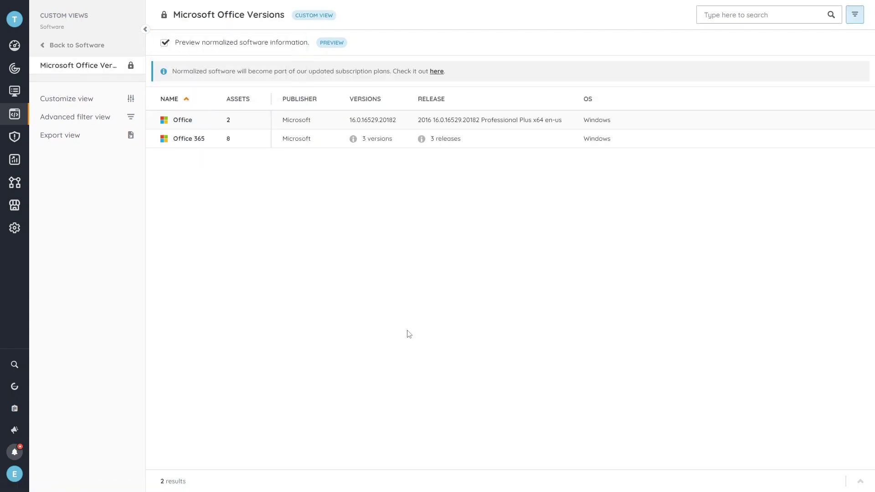
{"action": "mouse_move", "coordinate": [130, 67]}
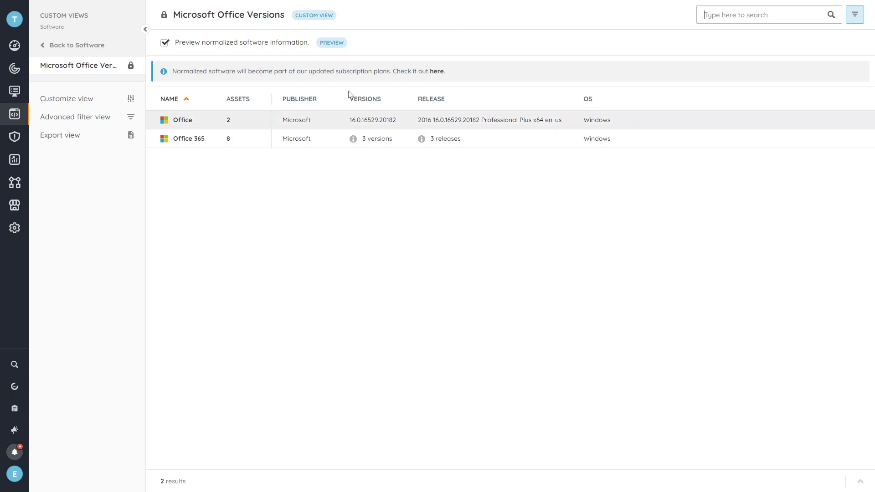
{"action": "left_click", "coordinate": [314, 15]}
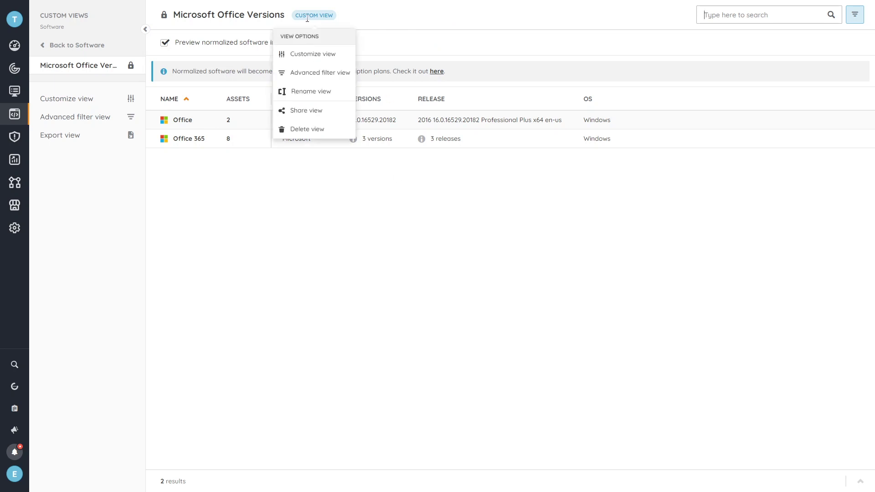
{"action": "left_click", "coordinate": [325, 114]}
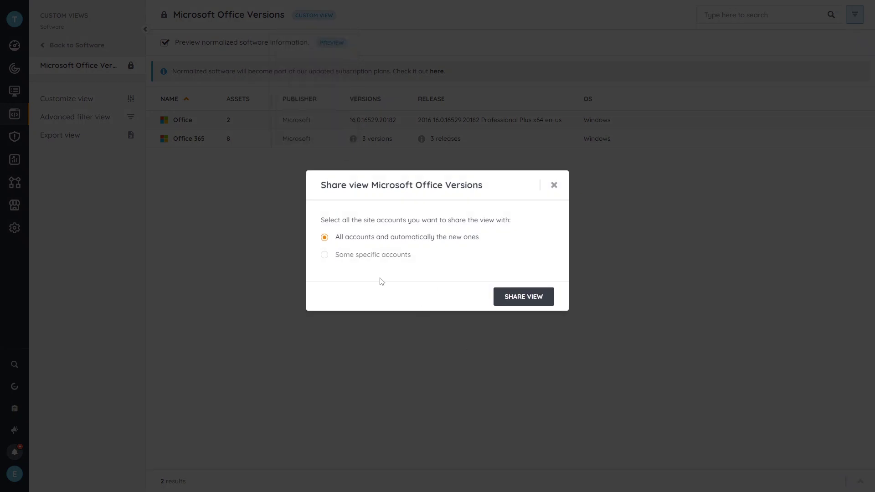
Step: Close sharing settings, browse Office 365's installed versions and 8 assets, then open All reports
{"action": "left_click", "coordinate": [554, 186]}
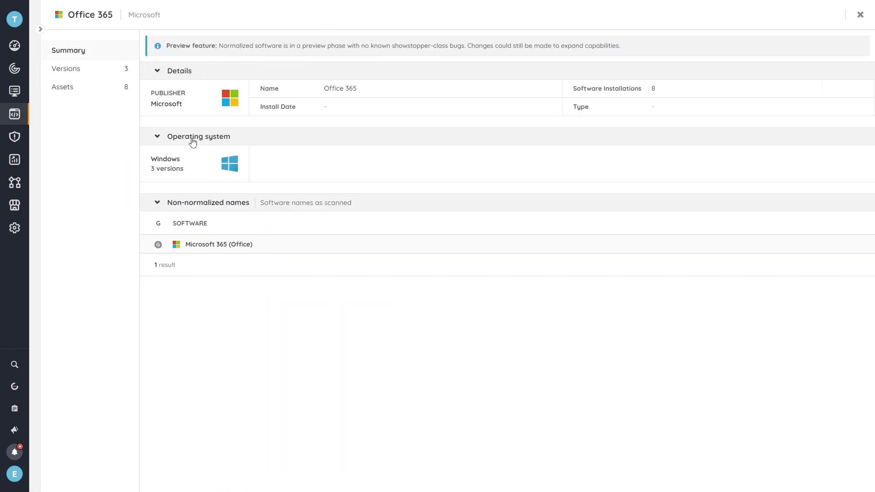
{"action": "left_click", "coordinate": [71, 72]}
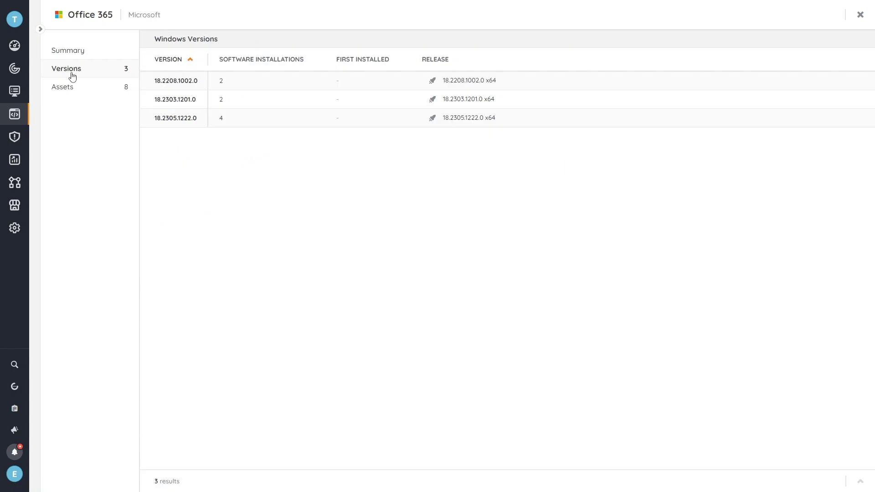
{"action": "left_click", "coordinate": [94, 90]}
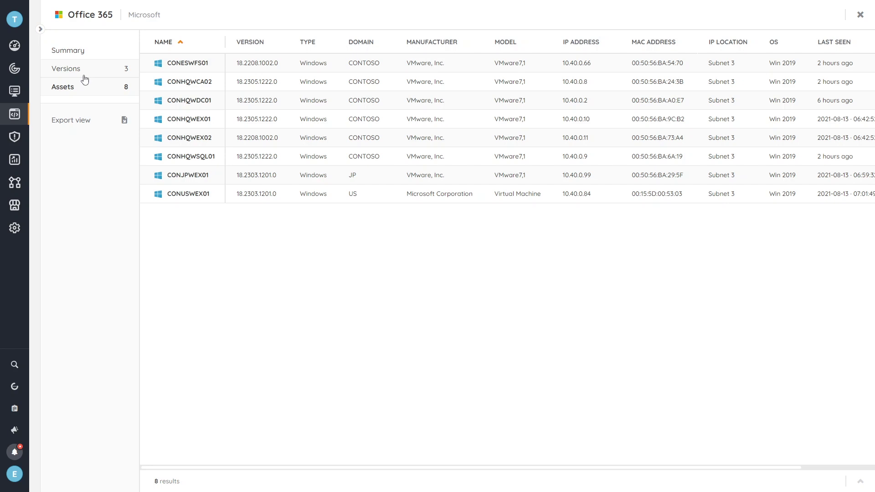
{"action": "left_click", "coordinate": [15, 164]}
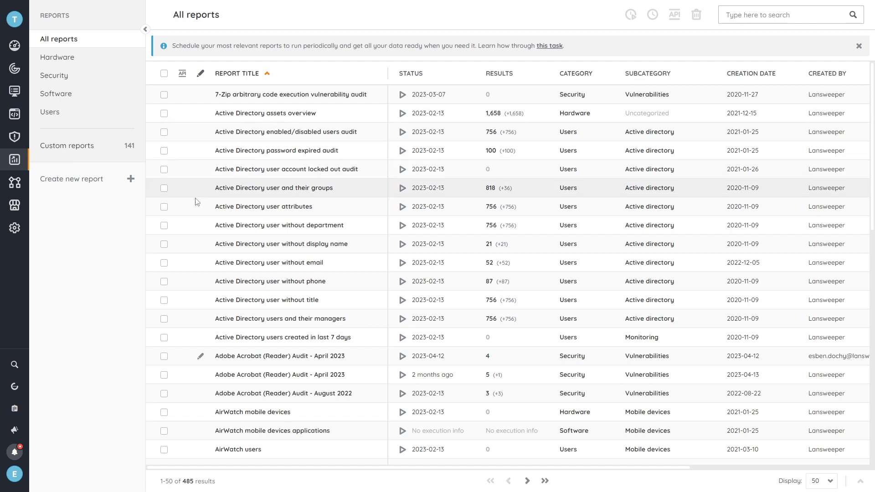
Step: Search reports for 'office' and pick the Microsoft Office 365 Version Audit report
{"action": "left_click", "coordinate": [734, 20]}
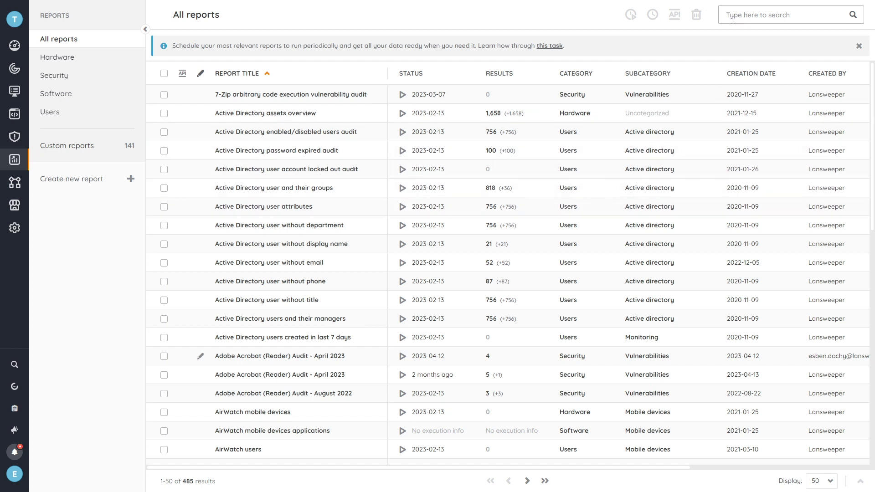
{"action": "type", "text": "office"}
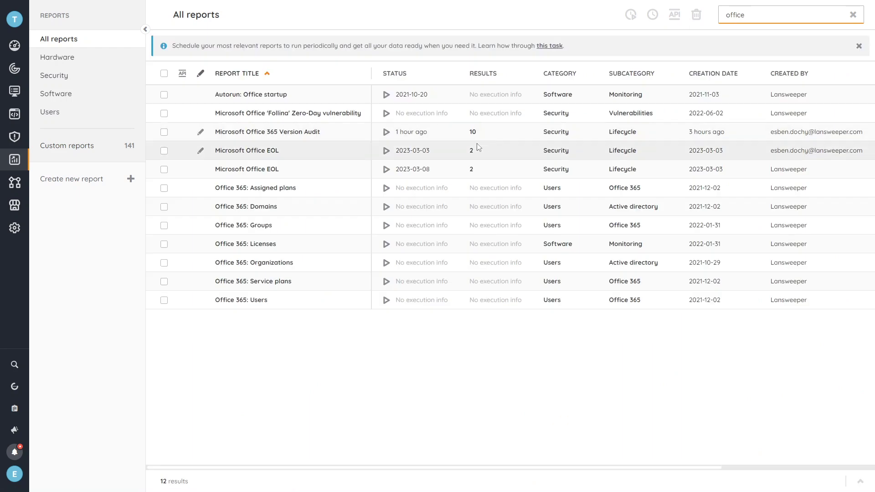
{"action": "mouse_move", "coordinate": [412, 150]}
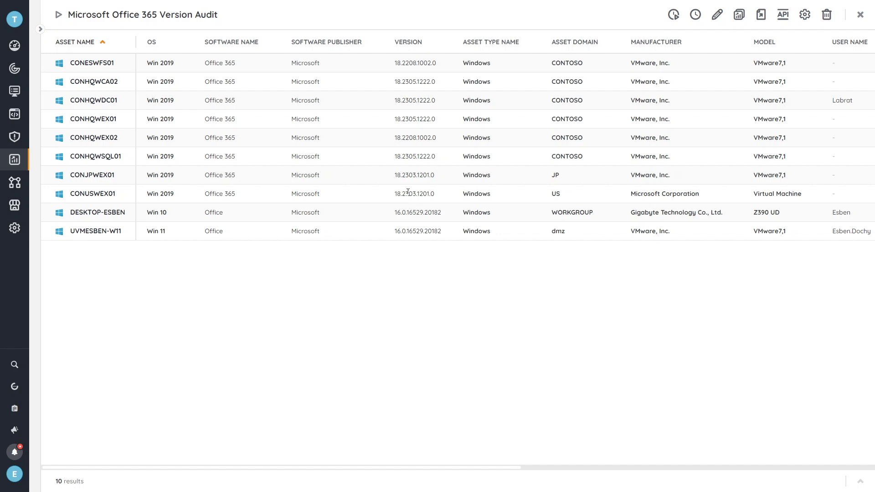
Step: Highlight the CONHQWEX02 version number in the audit report
{"action": "double_click", "coordinate": [415, 138]}
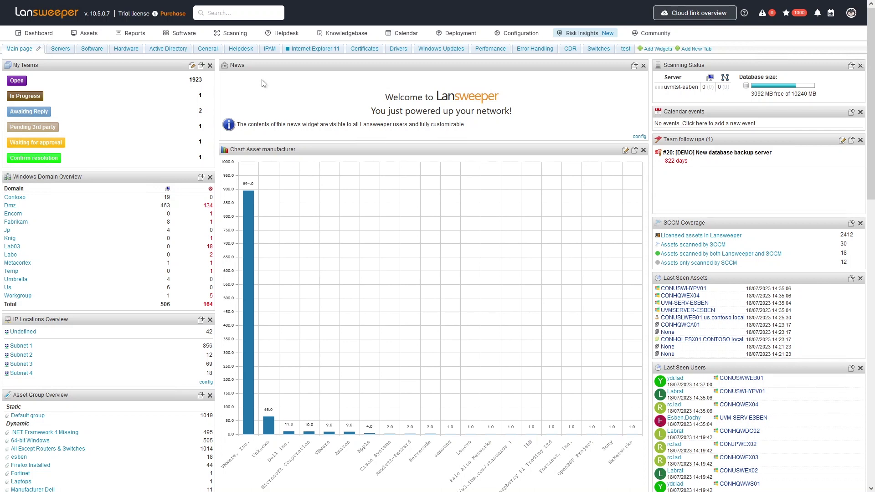
Step: Open File & registry scanning and scroll to the FEATURE_BLOCK_CROSS_PROTOCOL_FILE_NAVIGATION registry entries
{"action": "mouse_move", "coordinate": [233, 34]}
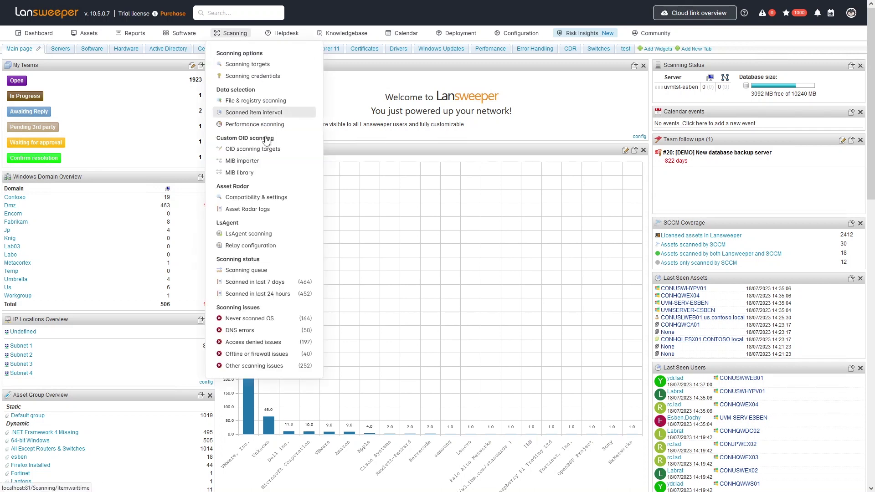
{"action": "left_click", "coordinate": [249, 101]}
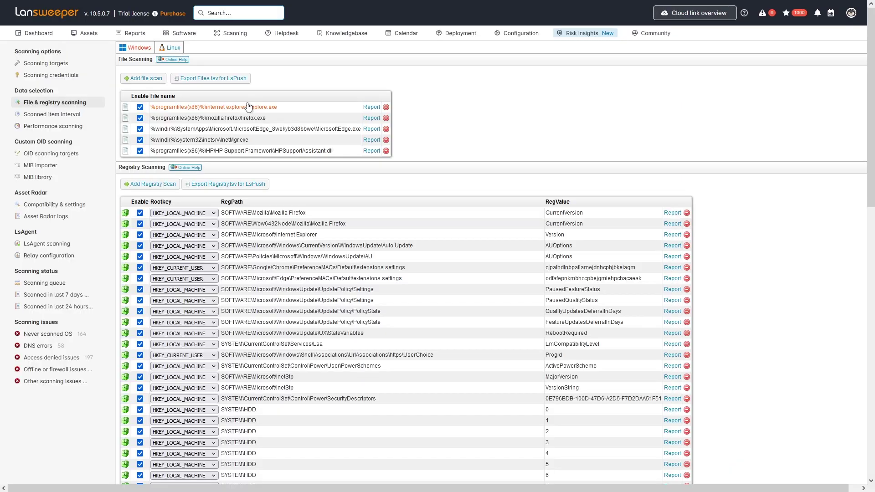
{"action": "scroll", "coordinate": [434, 286], "scroll_direction": "down", "scroll_amount": 15}
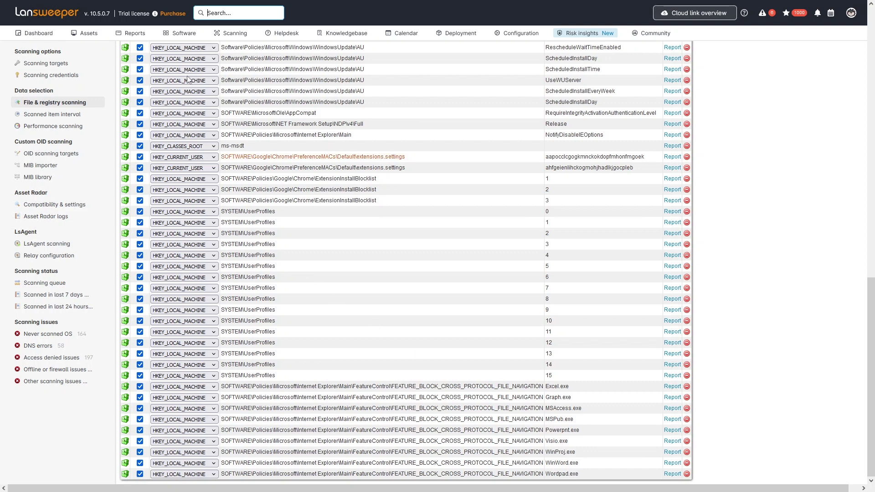
Step: Search All reports for 'office' and open the Office Storm-0978 report
{"action": "mouse_move", "coordinate": [237, 40]}
{"action": "mouse_move", "coordinate": [133, 34]}
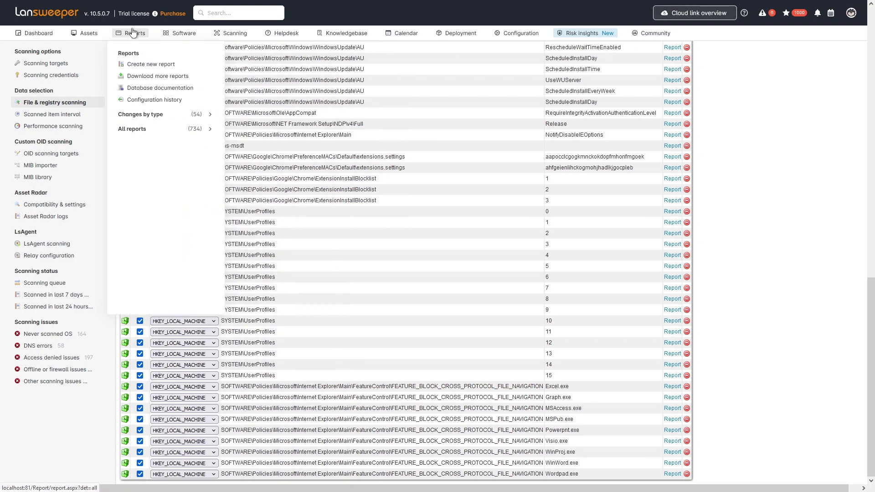
{"action": "mouse_move", "coordinate": [182, 123]}
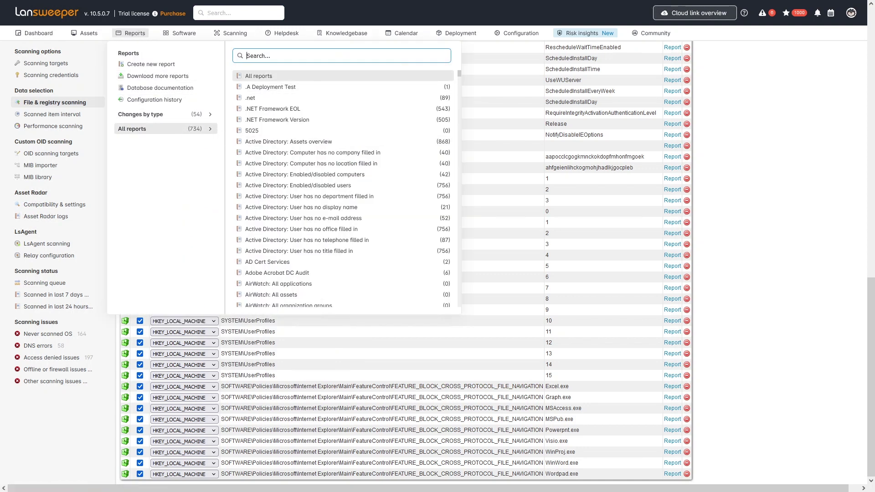
{"action": "type", "text": "office"}
{"action": "left_click", "coordinate": [281, 120]}
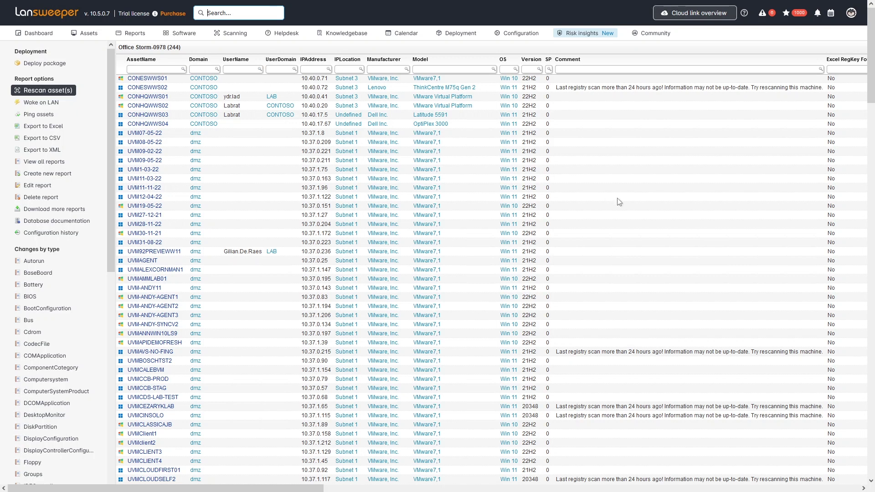
{"action": "scroll", "coordinate": [619, 201], "scroll_direction": "right", "scroll_amount": 6}
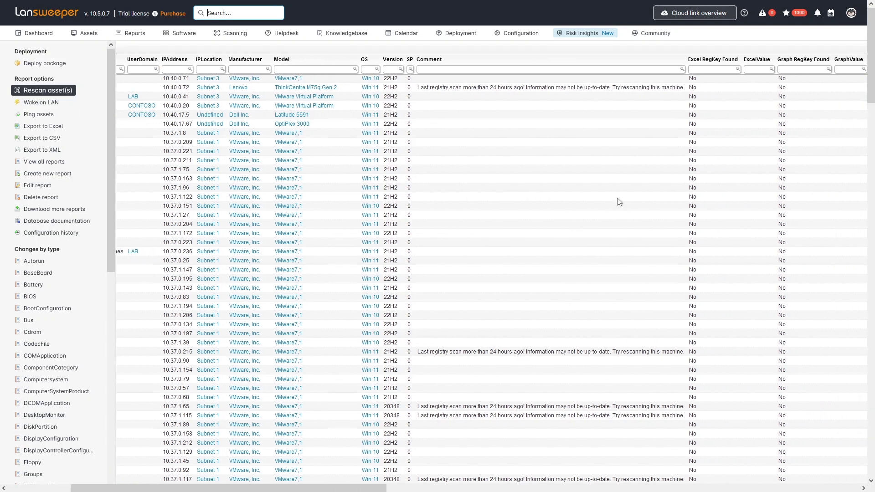
{"action": "scroll", "coordinate": [620, 201], "scroll_direction": "right", "scroll_amount": 1}
{"action": "scroll", "coordinate": [619, 201], "scroll_direction": "right", "scroll_amount": 3}
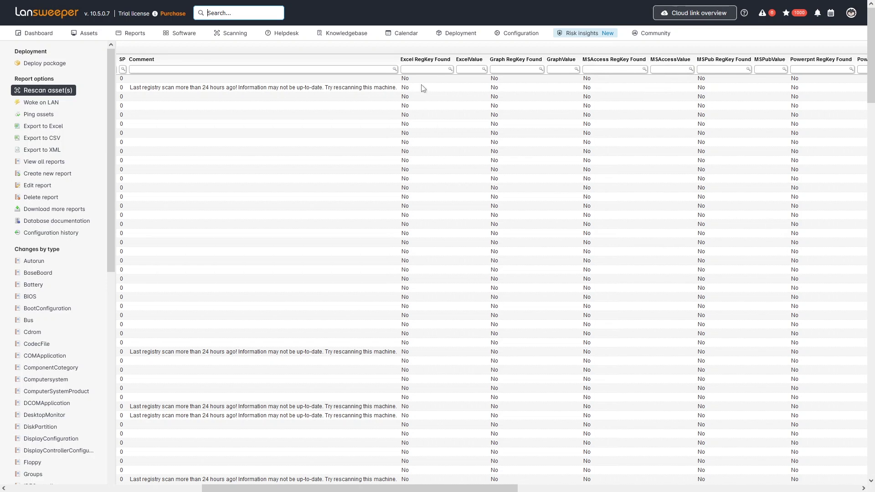
Step: Filter the Excel RegKey Found column to 'yes'
{"action": "left_click", "coordinate": [426, 69]}
{"action": "type", "text": "ye"}
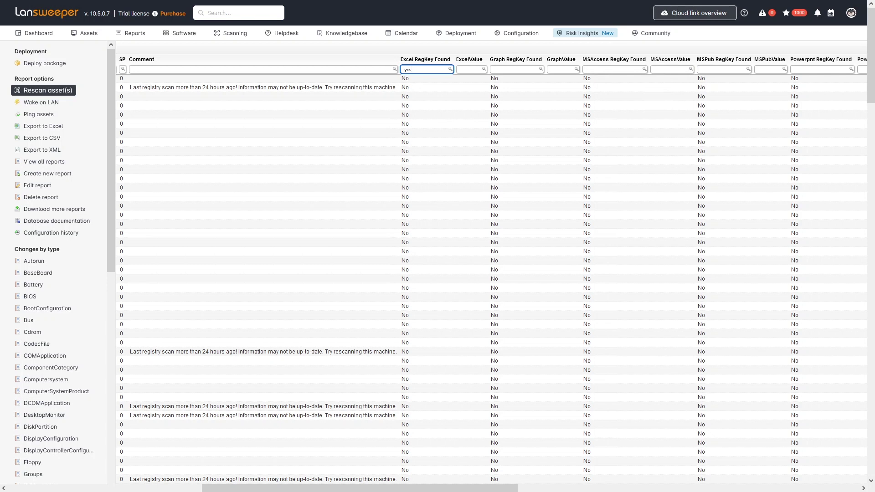
{"action": "type", "text": "s"}
{"action": "key", "text": "Return"}
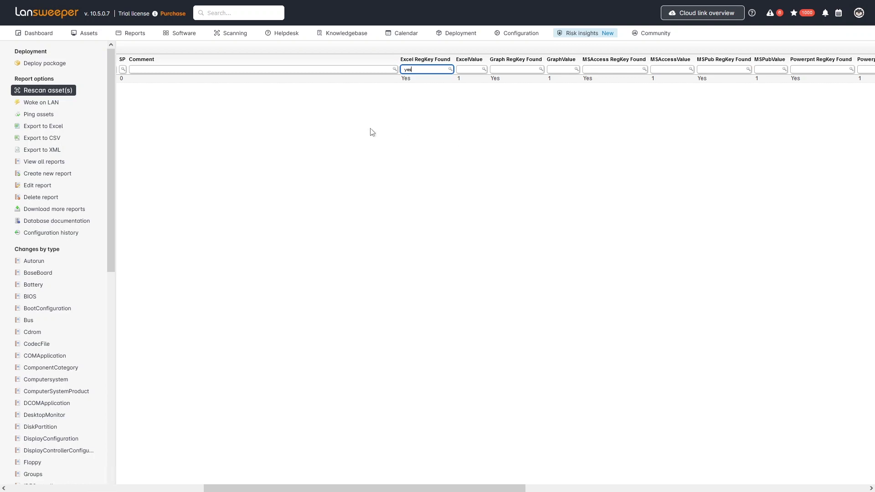
{"action": "scroll", "coordinate": [370, 131], "scroll_direction": "left", "scroll_amount": 5}
{"action": "scroll", "coordinate": [372, 132], "scroll_direction": "left", "scroll_amount": 4}
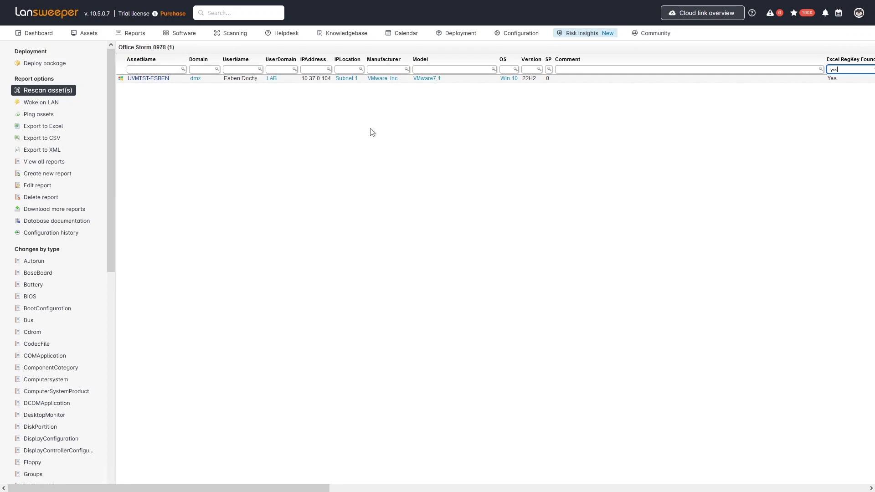
{"action": "scroll", "coordinate": [372, 131], "scroll_direction": "right", "scroll_amount": 9}
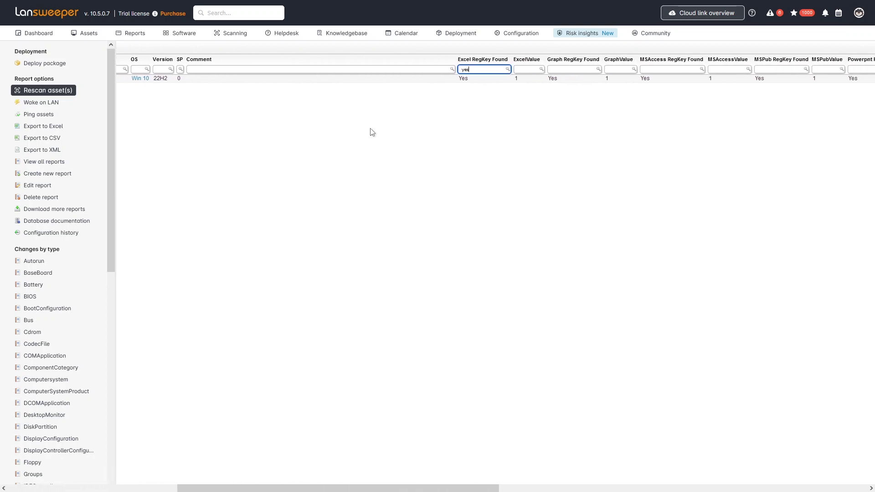
{"action": "scroll", "coordinate": [372, 132], "scroll_direction": "right", "scroll_amount": 3}
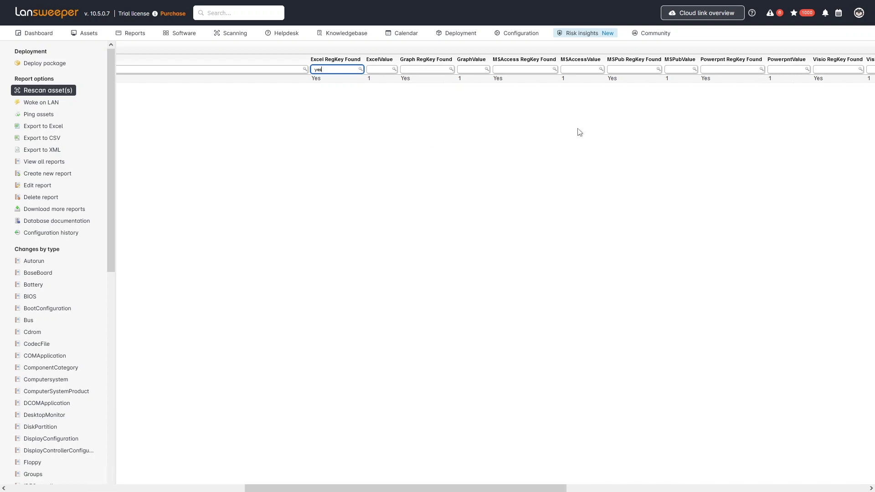
{"action": "scroll", "coordinate": [579, 133], "scroll_direction": "right", "scroll_amount": 5}
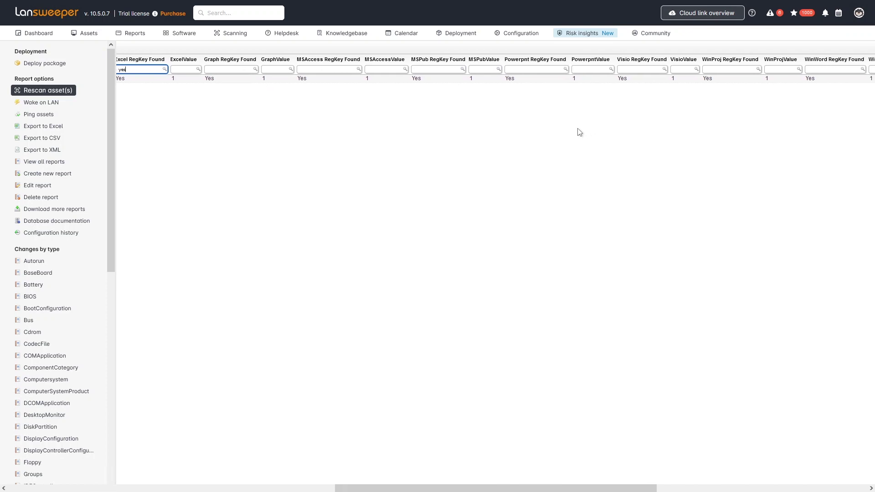
{"action": "scroll", "coordinate": [579, 132], "scroll_direction": "right", "scroll_amount": 8}
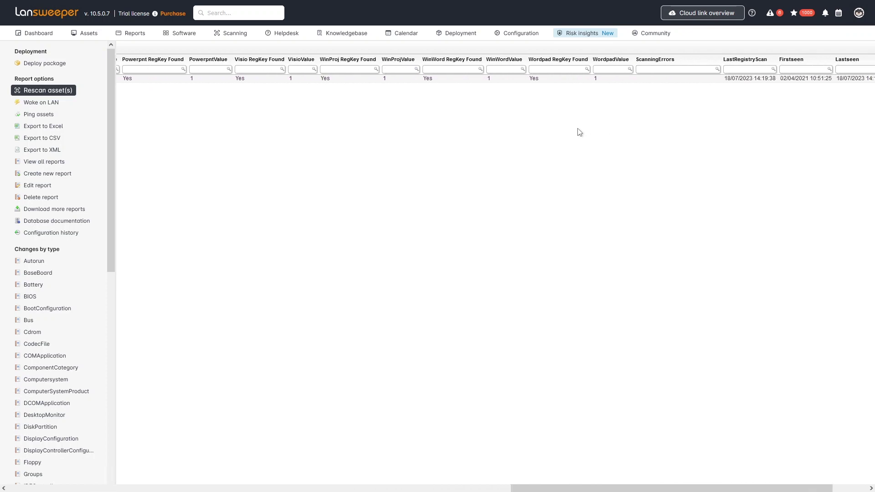
{"action": "scroll", "coordinate": [579, 133], "scroll_direction": "left", "scroll_amount": 10}
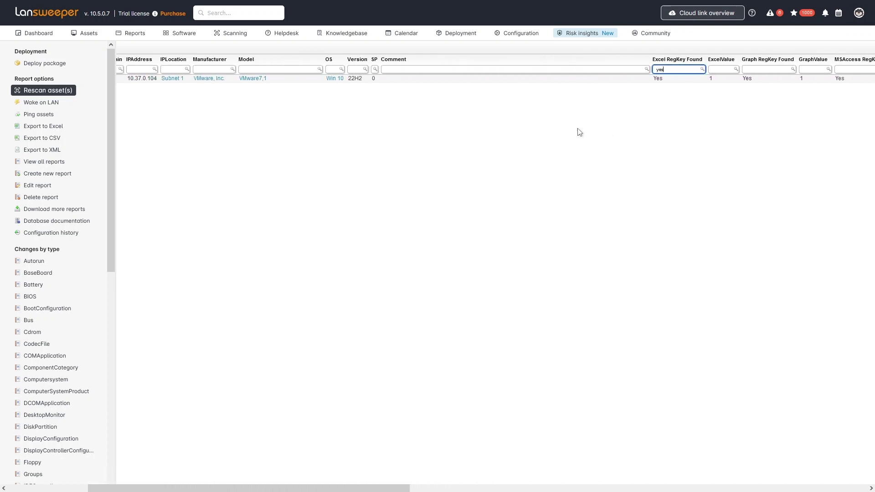
Step: Delete the 'yes' text from the Excel RegKey Found filter box
{"action": "key", "text": "BackSpace"}
{"action": "key", "text": "BackSpace"}
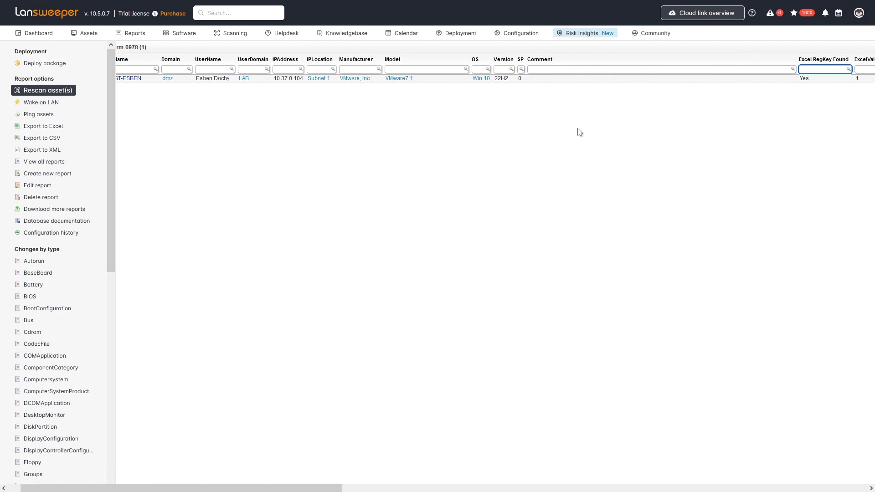
{"action": "scroll", "coordinate": [580, 133], "scroll_direction": "left", "scroll_amount": 1}
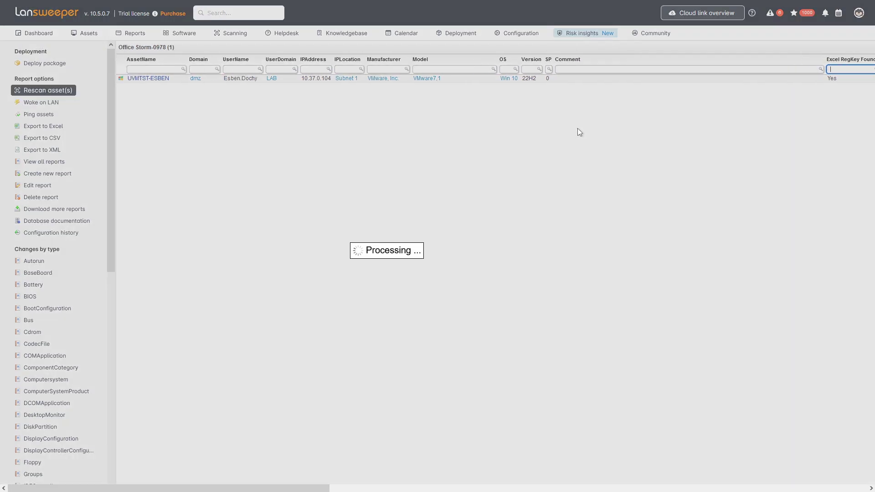